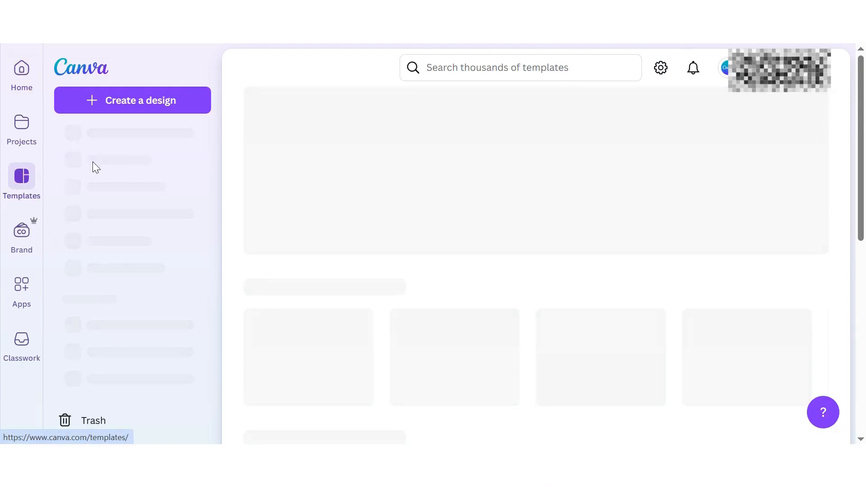
- Search the templates for "international standard cover letter" and open the Grey And White Clean Minimalist Cover Letter template for editing
{"action": "left_click", "coordinate": [429, 65]}
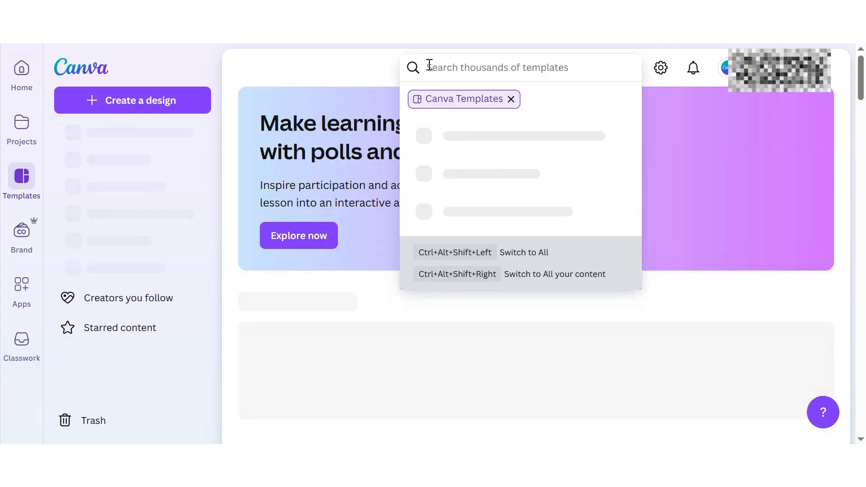
{"action": "type", "text": "cover"}
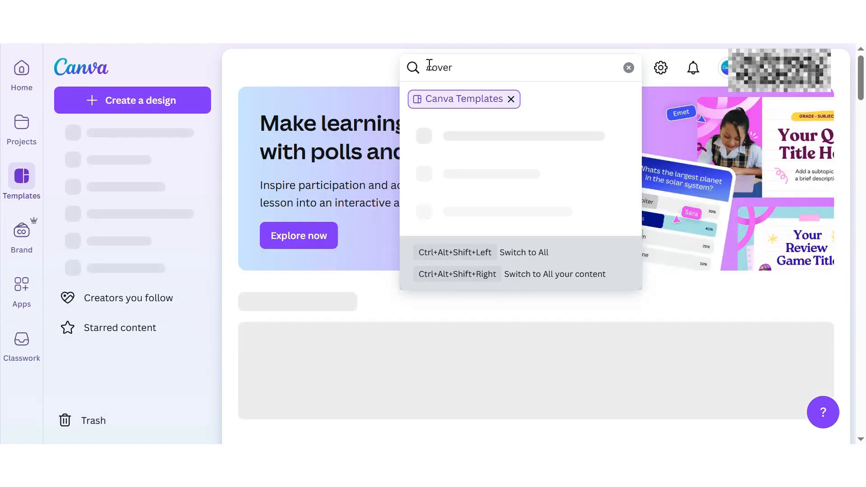
{"action": "type", "text": "letter"}
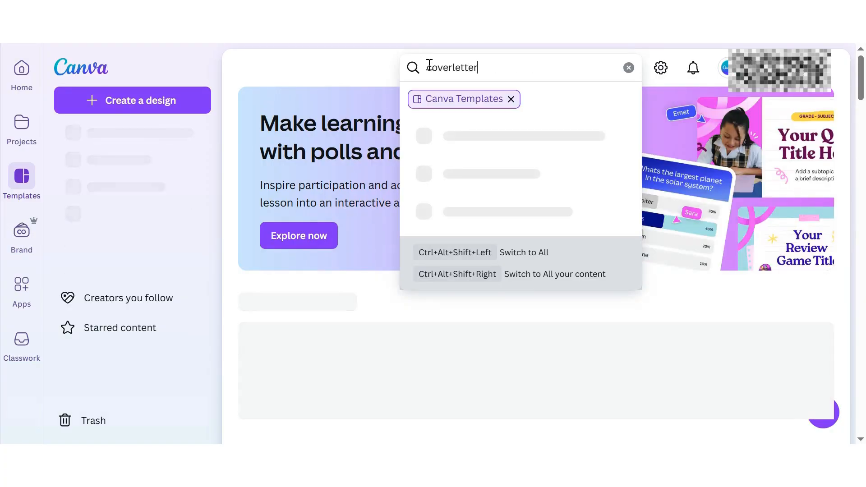
{"action": "left_click", "coordinate": [452, 67]}
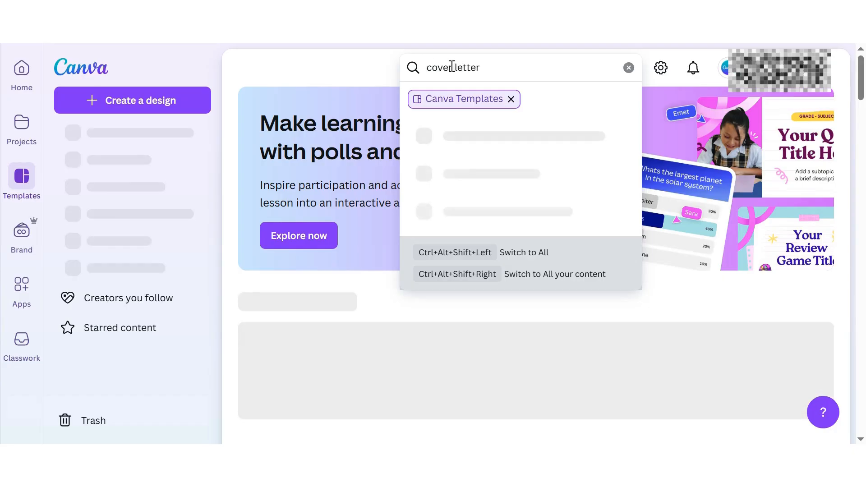
{"action": "key", "text": "Return"}
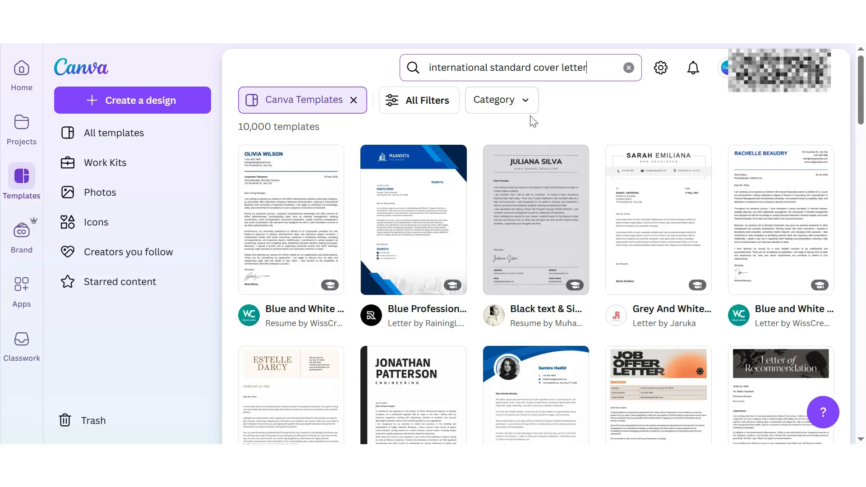
{"action": "key", "text": "Return"}
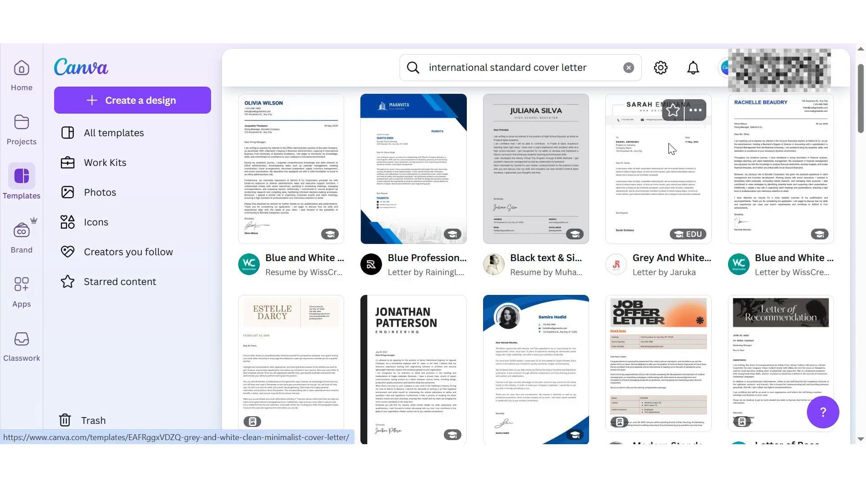
{"action": "left_click", "coordinate": [669, 145]}
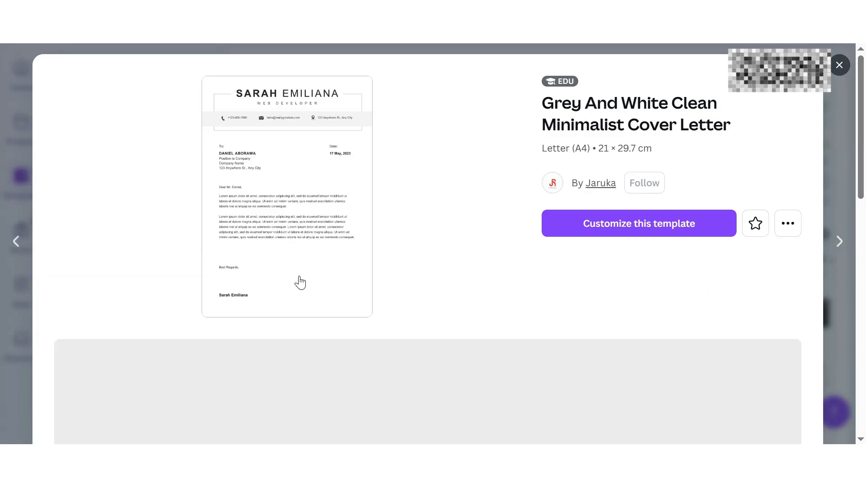
{"action": "left_click", "coordinate": [305, 266]}
- Replace the job title under the name heading with "SCIENCE TEACHER"
{"action": "double_click", "coordinate": [403, 137]}
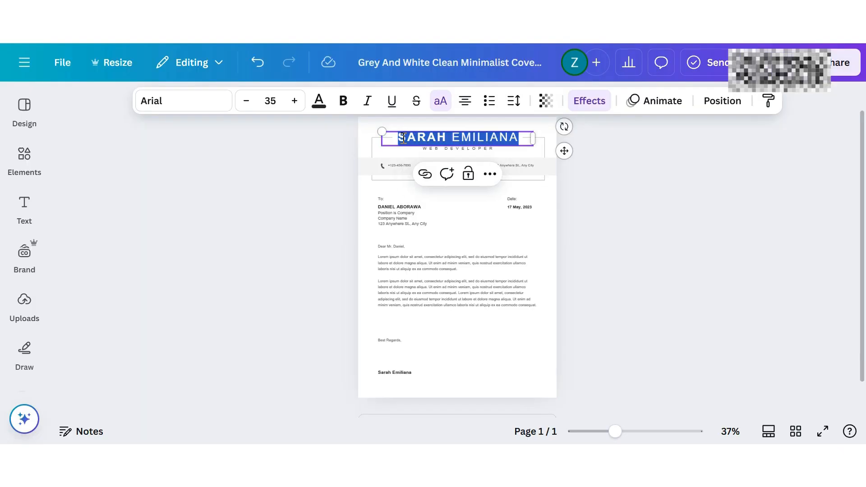
{"action": "double_click", "coordinate": [429, 147]}
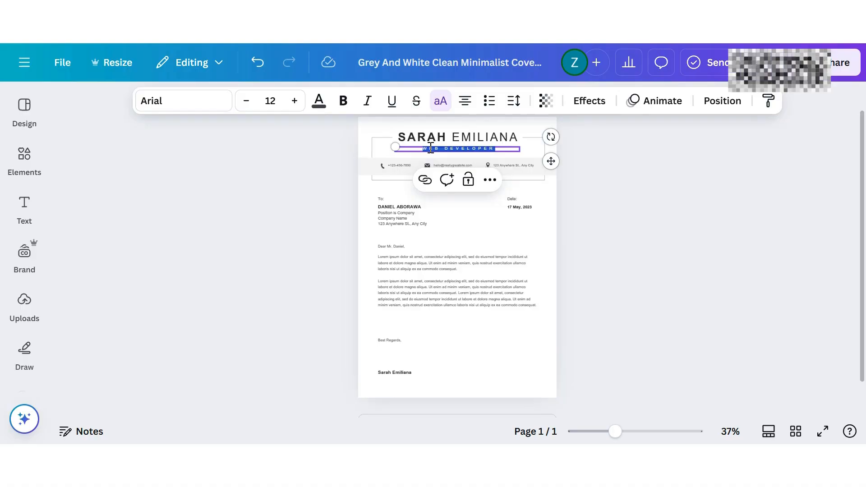
{"action": "key", "text": "BackSpace"}
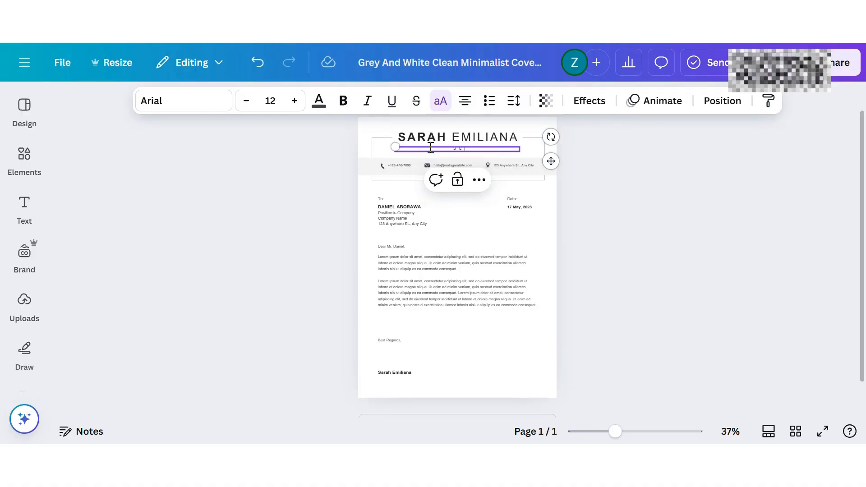
{"action": "type", "text": "SCIENCE TEACHER"}
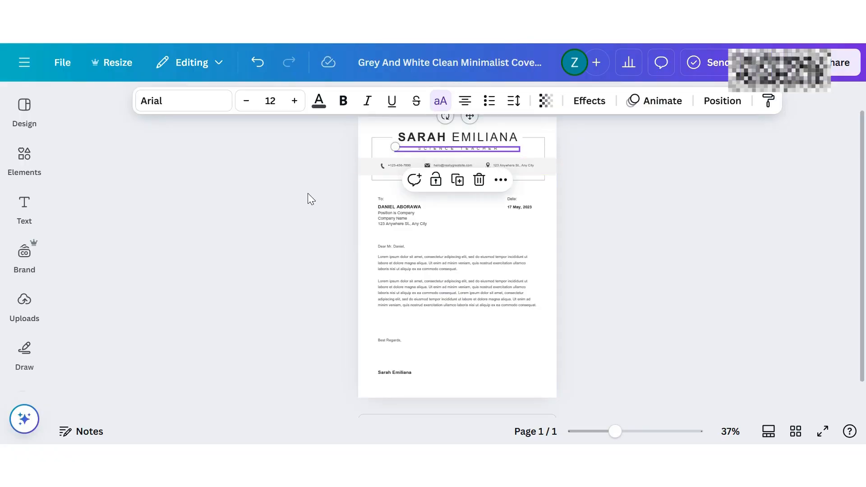
{"action": "left_click", "coordinate": [307, 193]}
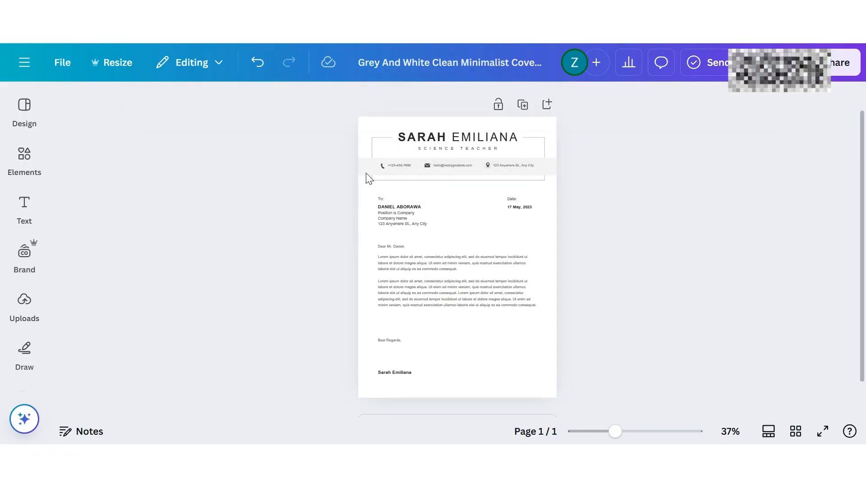
- Examine the letter's header contact details and the recipient name block
{"action": "left_click", "coordinate": [403, 164]}
{"action": "left_click", "coordinate": [459, 166]}
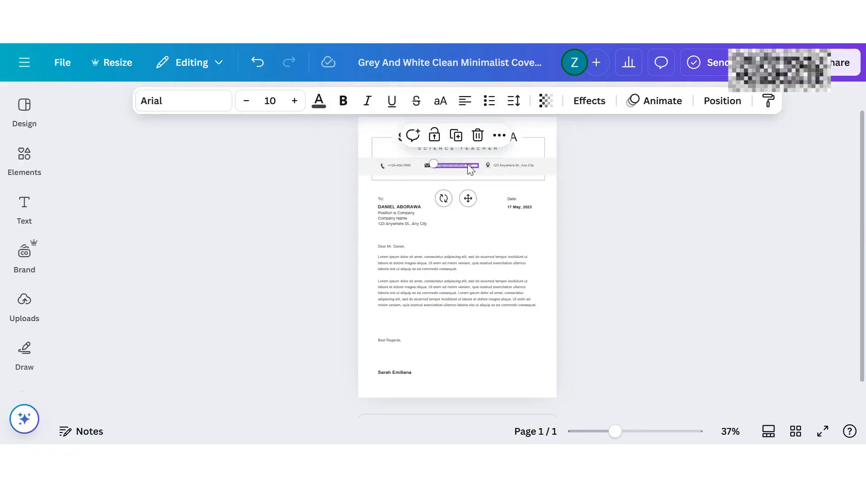
{"action": "left_click", "coordinate": [518, 168]}
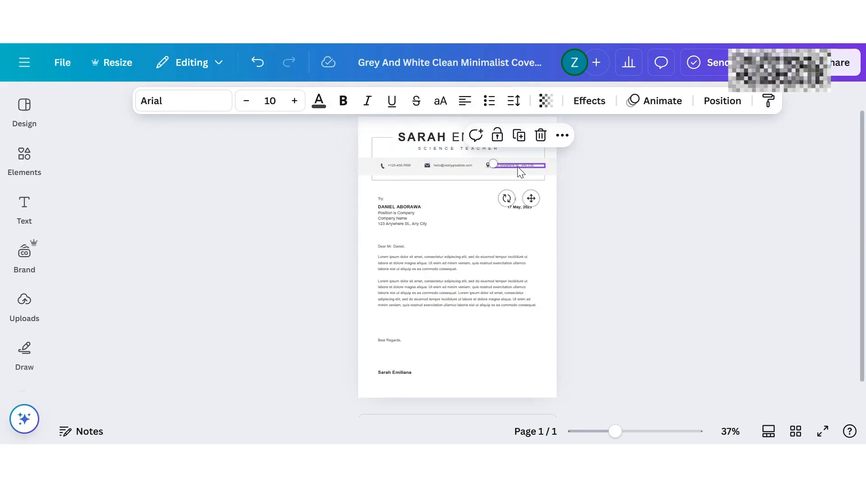
{"action": "left_click", "coordinate": [389, 207]}
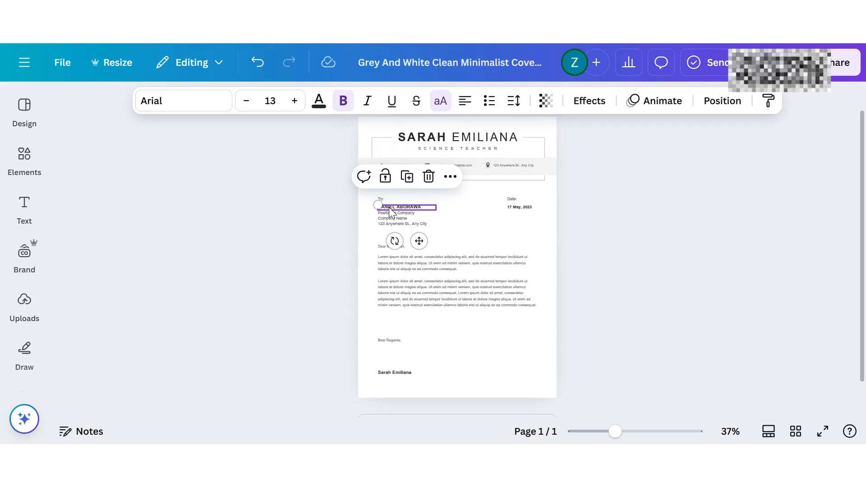
{"action": "left_click", "coordinate": [326, 218]}
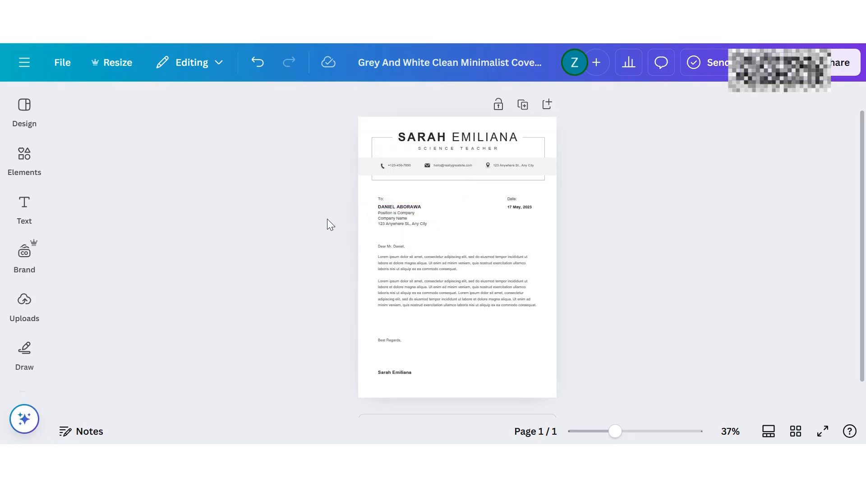
{"action": "left_click", "coordinate": [411, 207]}
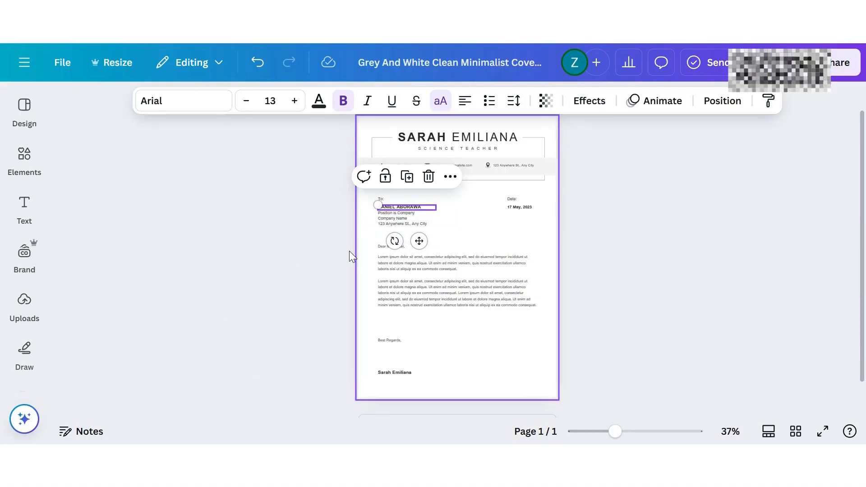
{"action": "left_click", "coordinate": [272, 281]}
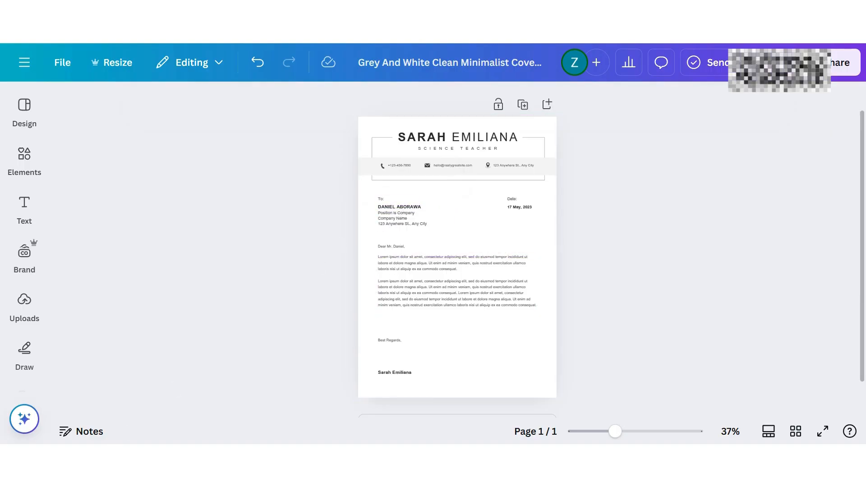
{"action": "left_click", "coordinate": [412, 207]}
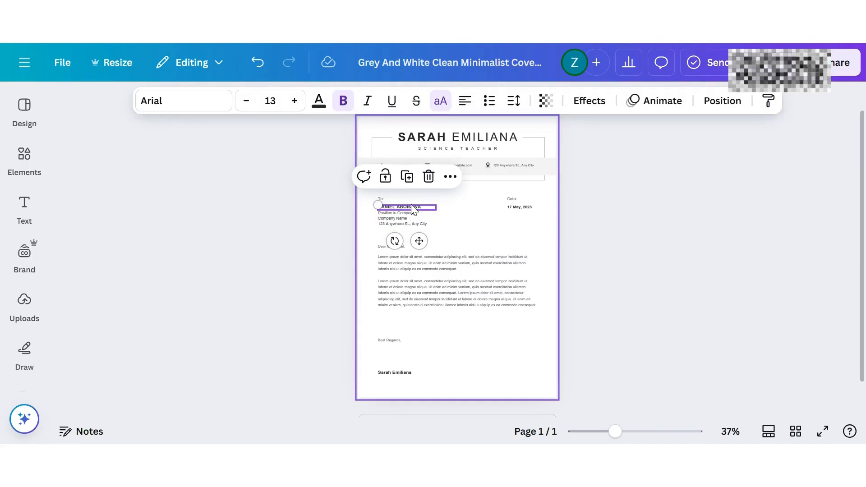
{"action": "left_click", "coordinate": [271, 281]}
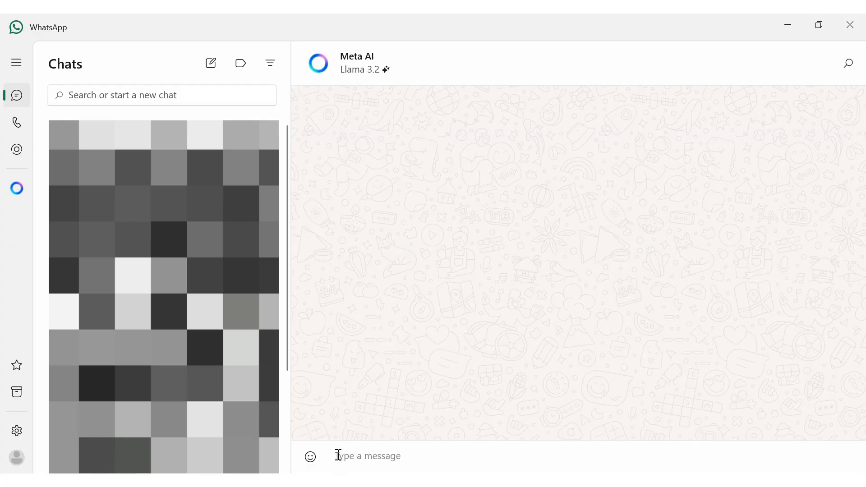
- Ask Meta AI in WhatsApp for an international standard cover letter for a science teacher with three years' experience applying to Kingdom School in Riyadh
{"action": "type", "text": "ce"}
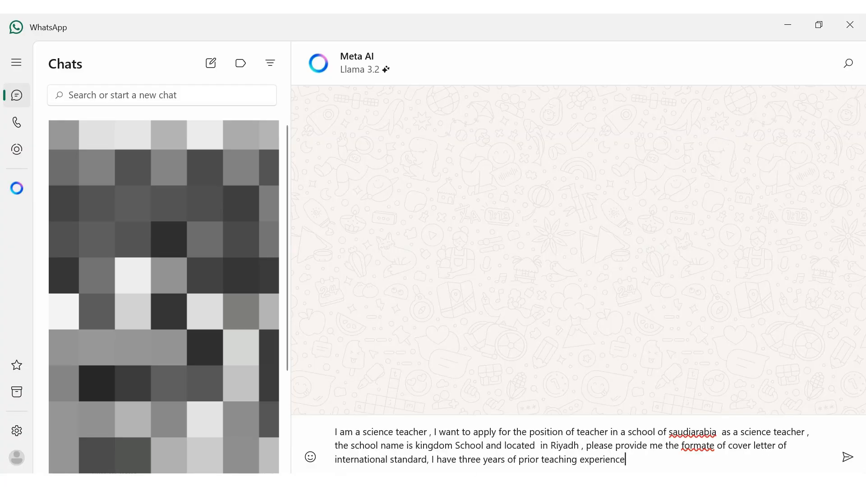
{"action": "left_click", "coordinate": [847, 456]}
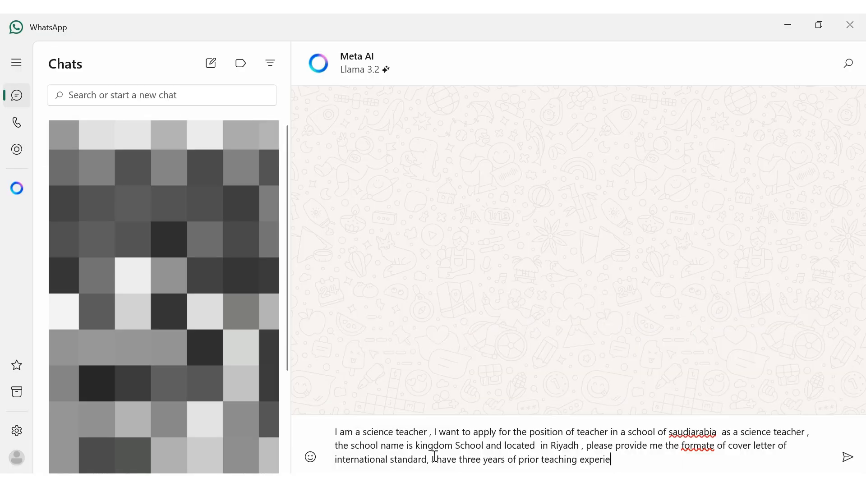
{"action": "type", "text": "nce"}
{"action": "left_click", "coordinate": [848, 457]}
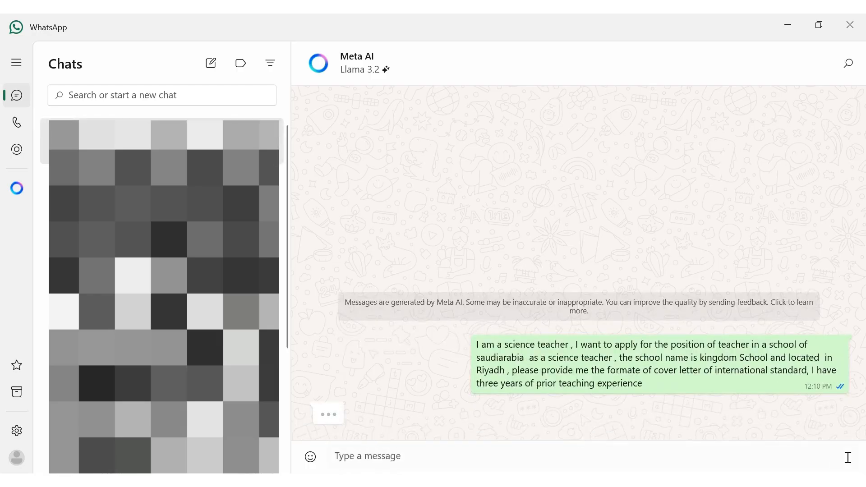
{"action": "type", "text": "nce"}
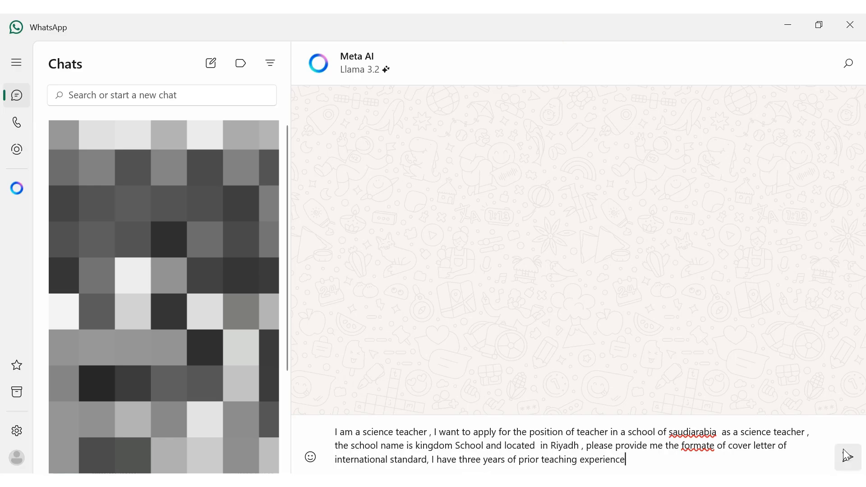
{"action": "left_click", "coordinate": [847, 458]}
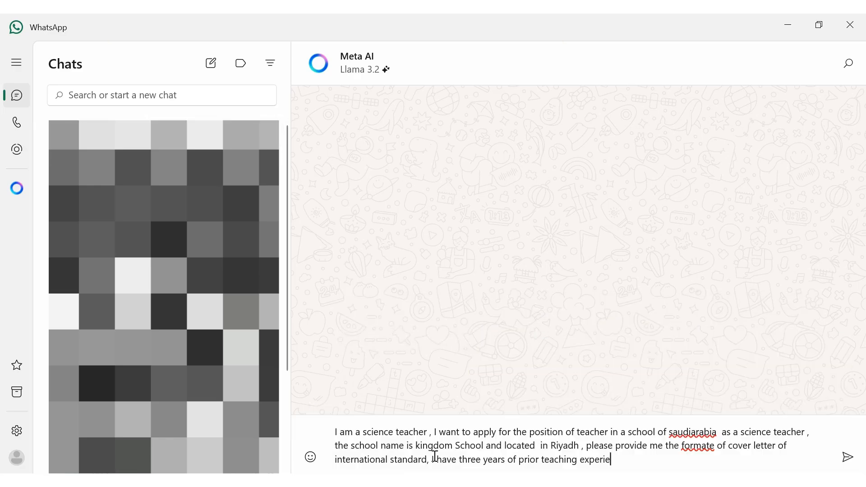
{"action": "type", "text": "nce"}
{"action": "left_click", "coordinate": [847, 457]}
{"action": "left_click", "coordinate": [847, 460]}
{"action": "left_click", "coordinate": [847, 457]}
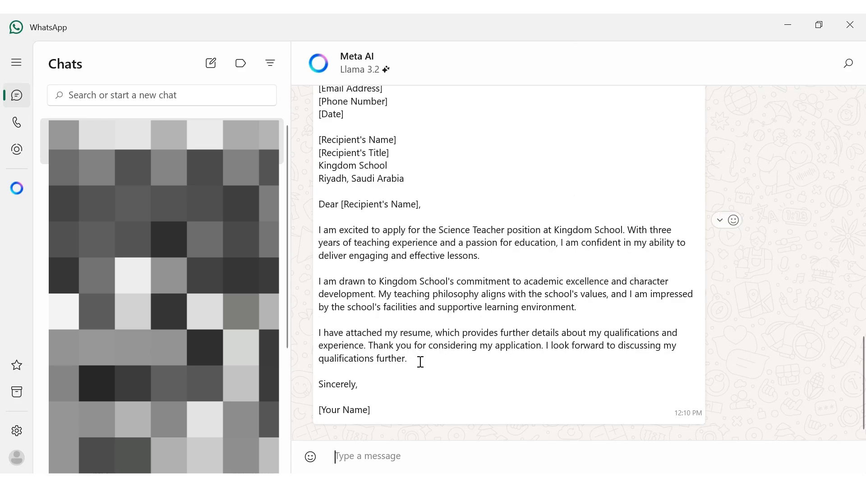
- Copy the three body paragraphs of the generated cover letter, from "I am excited to apply" to "qualifications further."
{"action": "left_click_drag", "start_coordinate": [416, 362], "coordinate": [320, 220]}
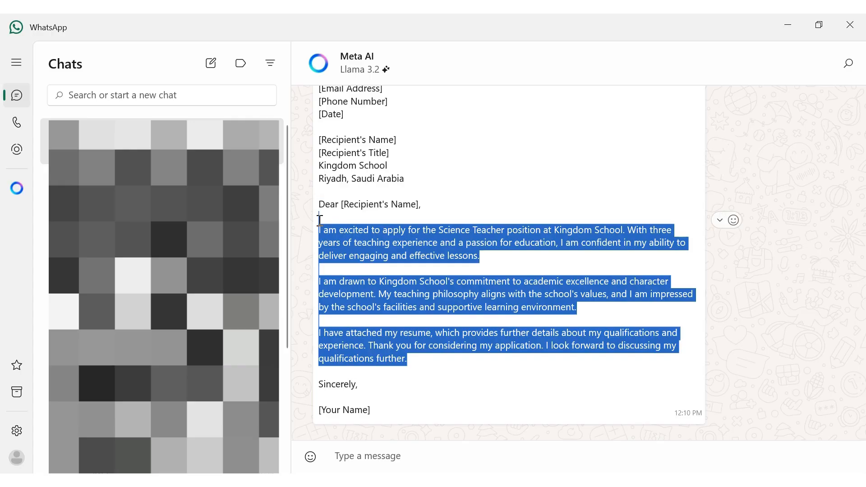
{"action": "right_click", "coordinate": [319, 220]}
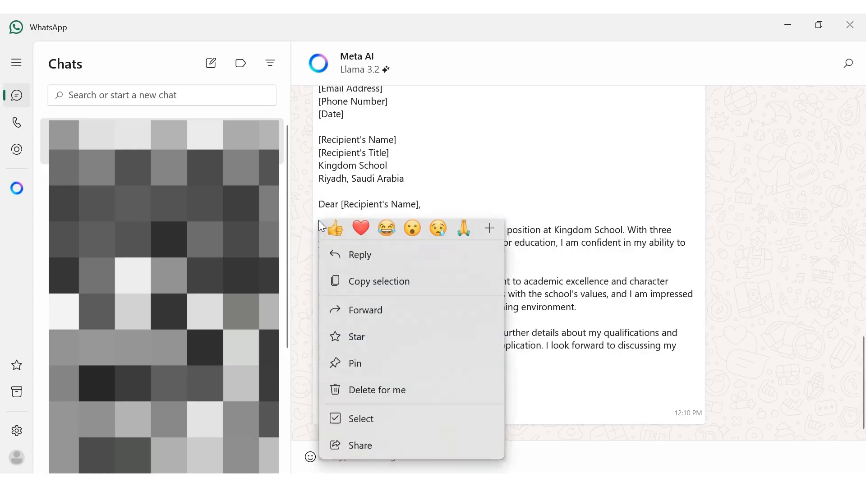
{"action": "left_click", "coordinate": [383, 292]}
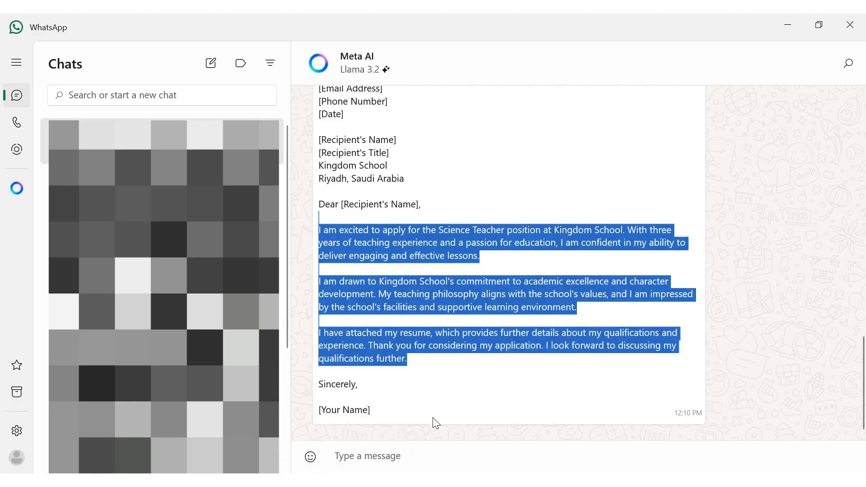
- Switch to the Canva letter and try to replace the two placeholder body paragraphs with the copied text
{"action": "left_click", "coordinate": [482, 481]}
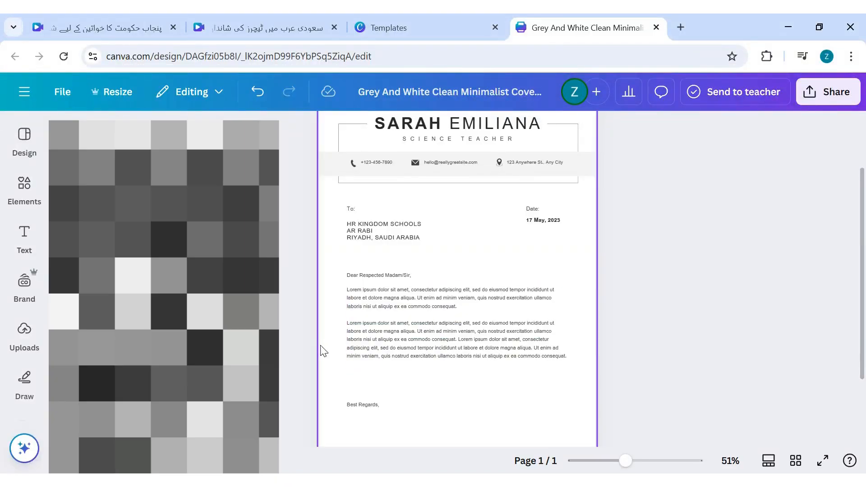
{"action": "left_click", "coordinate": [380, 307]}
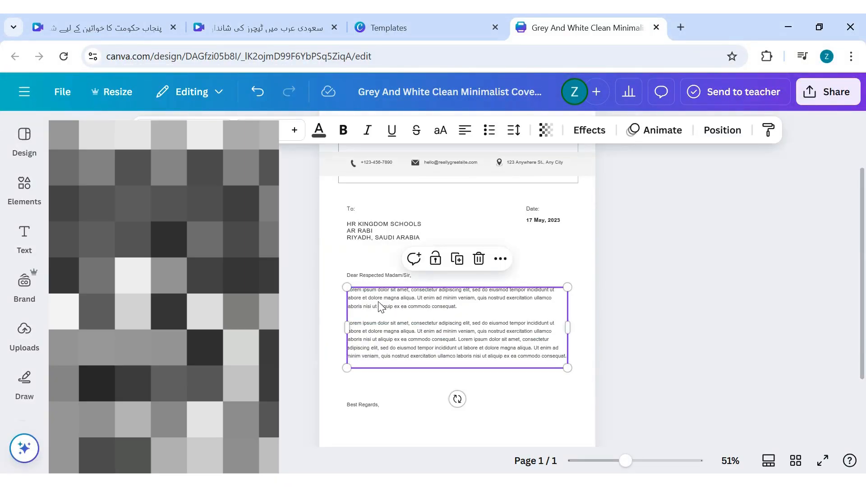
{"action": "double_click", "coordinate": [379, 303]}
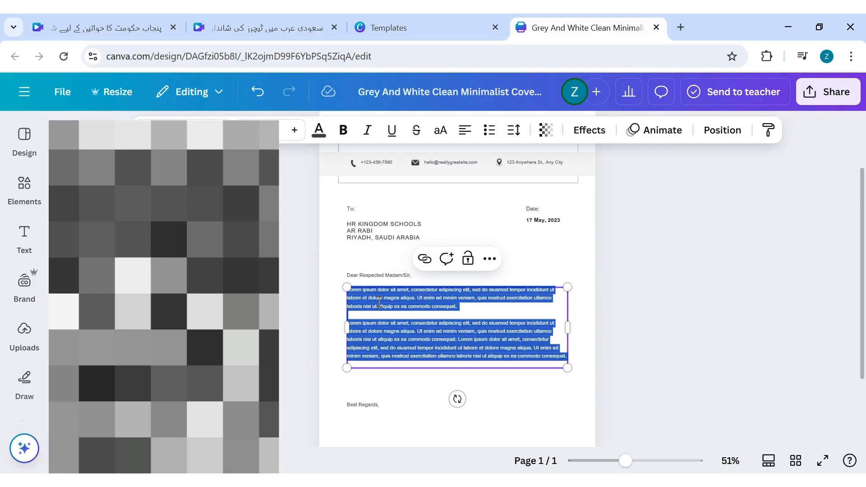
{"action": "left_click", "coordinate": [379, 303]}
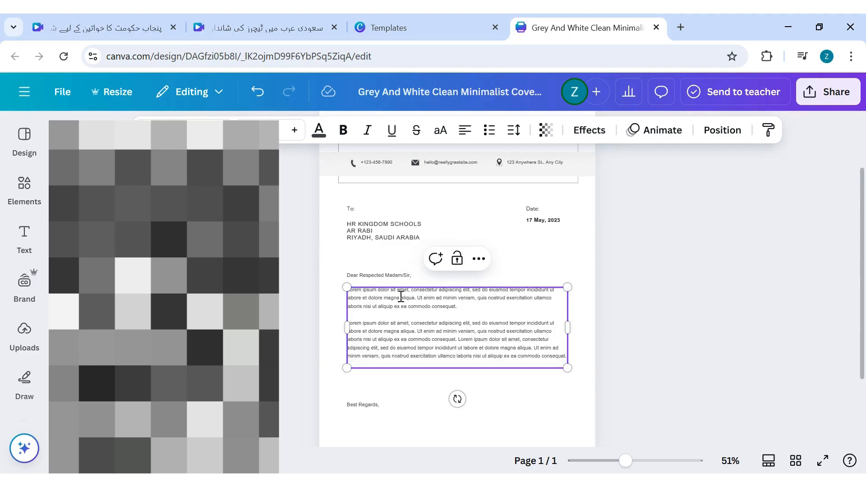
{"action": "left_click", "coordinate": [550, 339]}
{"action": "left_click_drag", "start_coordinate": [568, 358], "coordinate": [348, 291]}
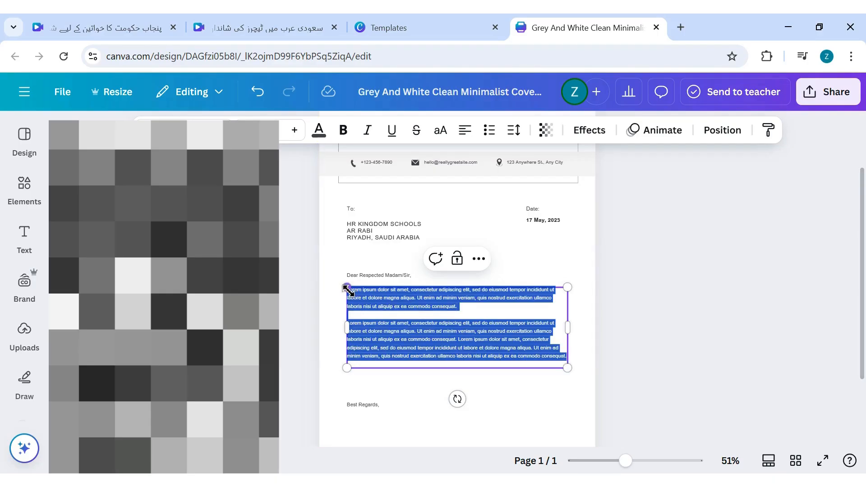
{"action": "key", "text": "Escape"}
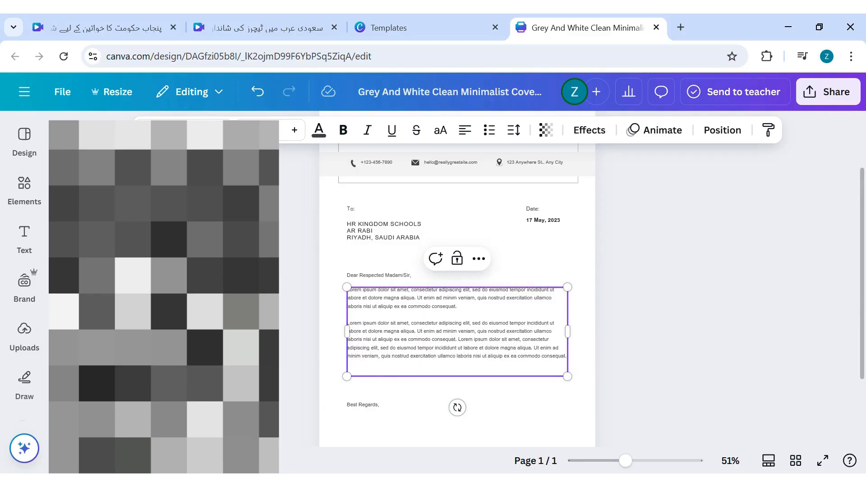
{"action": "left_click", "coordinate": [300, 217]}
{"action": "left_click", "coordinate": [427, 346]}
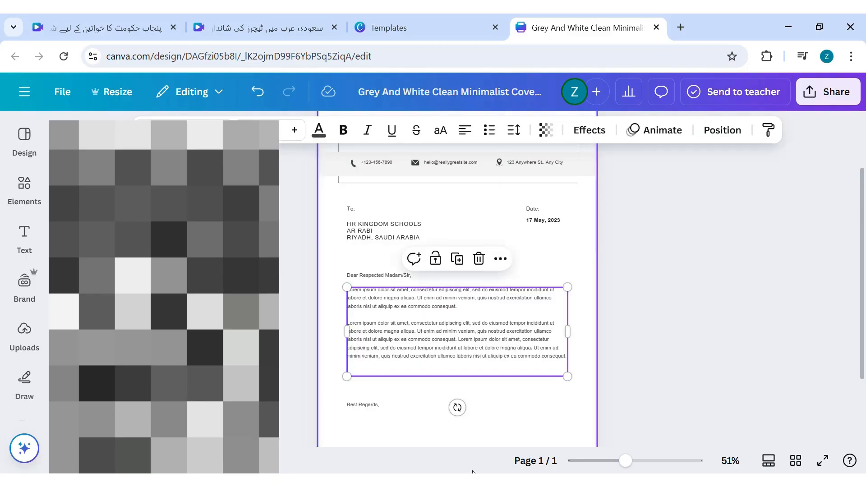
- Switch to WhatsApp and copy the three selected body paragraphs of Meta AI's cover letter again
{"action": "key", "text": "alt+Tab"}
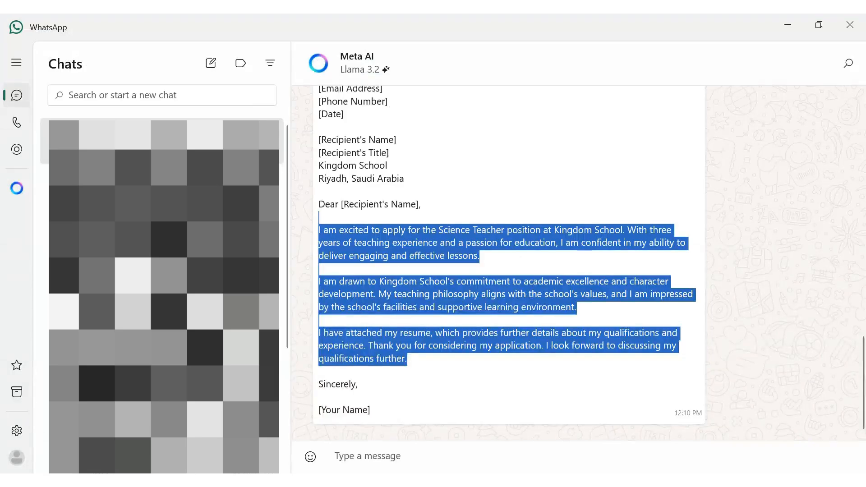
{"action": "right_click", "coordinate": [411, 361]}
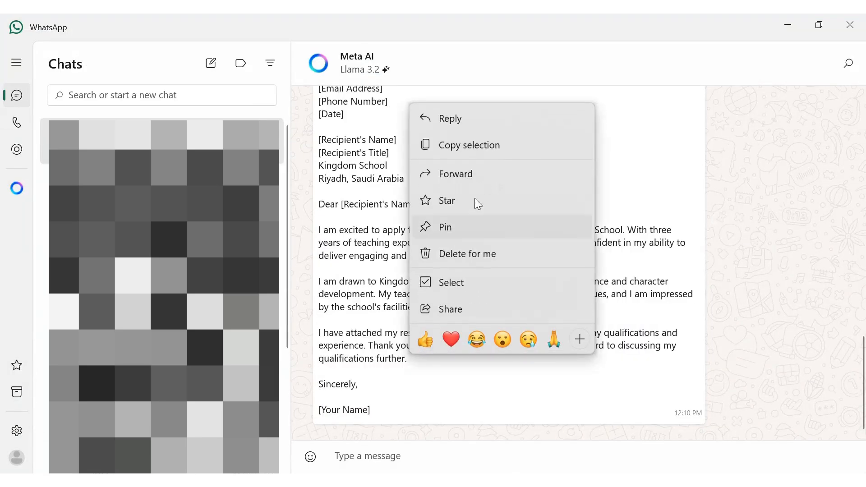
{"action": "left_click", "coordinate": [476, 150]}
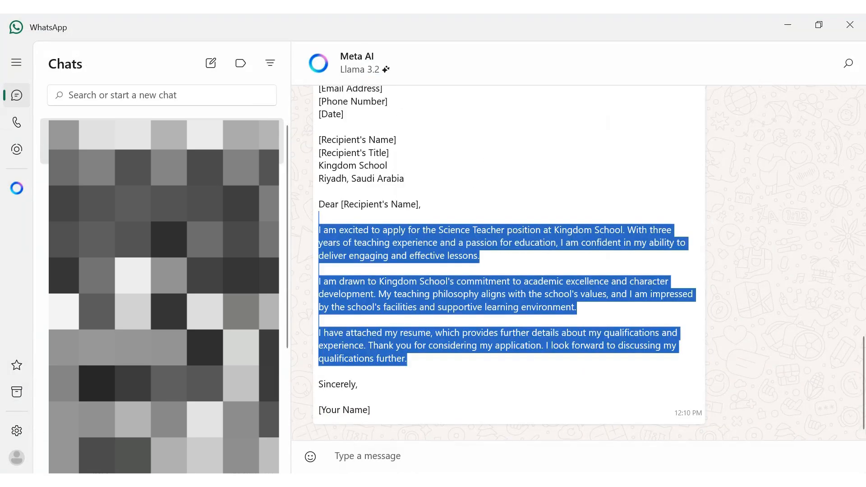
- Switch to Canva and replace all the placeholder body text below the salutation with the three copied cover letter paragraphs
{"action": "key", "text": "alt+Tab"}
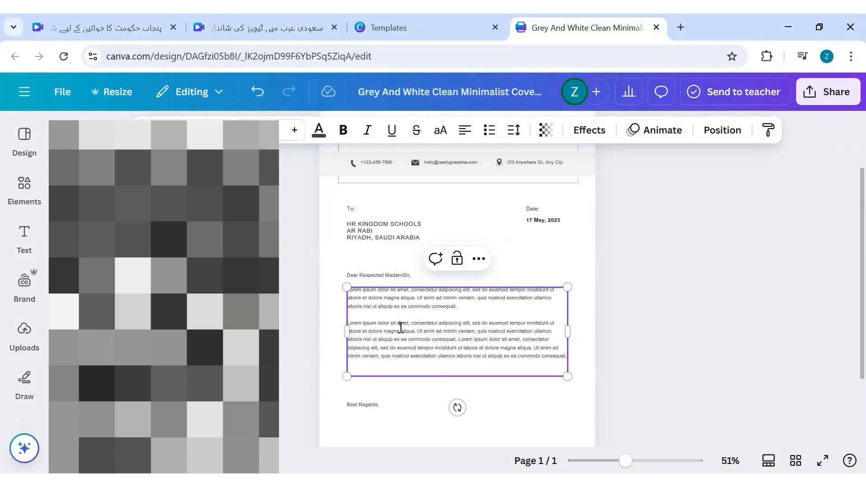
{"action": "left_click", "coordinate": [401, 328]}
{"action": "left_click_drag", "start_coordinate": [566, 356], "coordinate": [398, 285]}
{"action": "key", "text": "ctrl+a"}
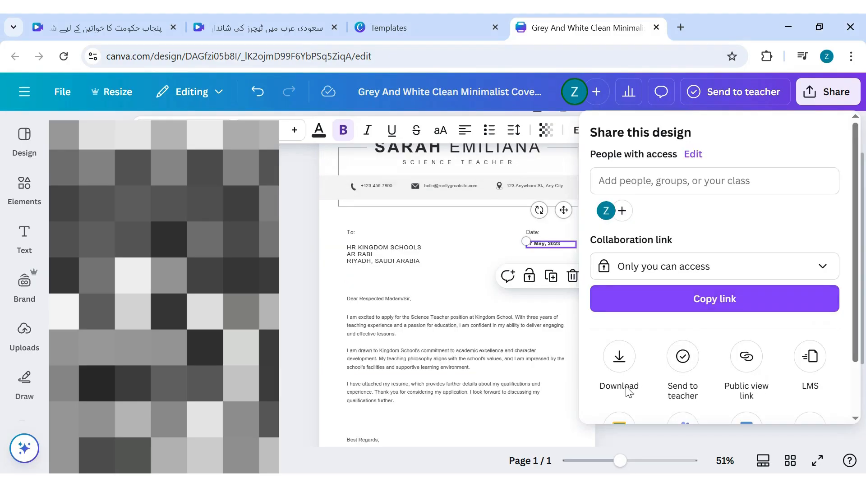
- Review the download options for exporting the cover letter as PDF Standard, and close them
{"action": "left_click", "coordinate": [622, 361]}
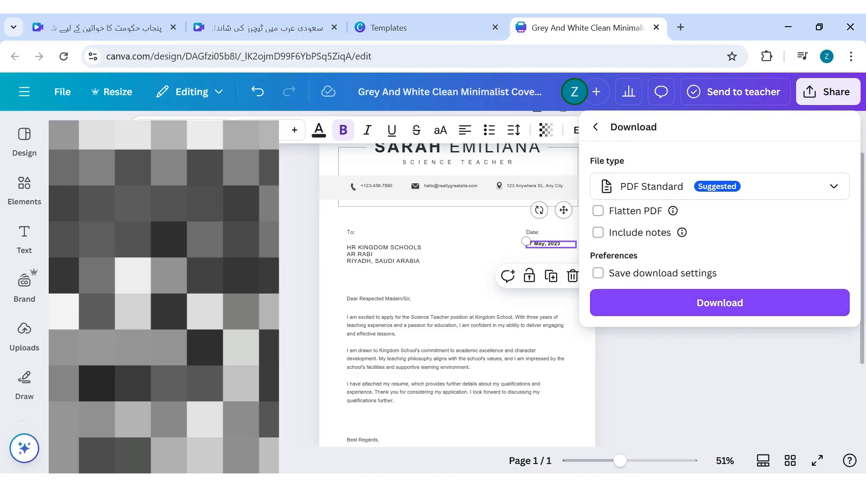
{"action": "key", "text": "Escape"}
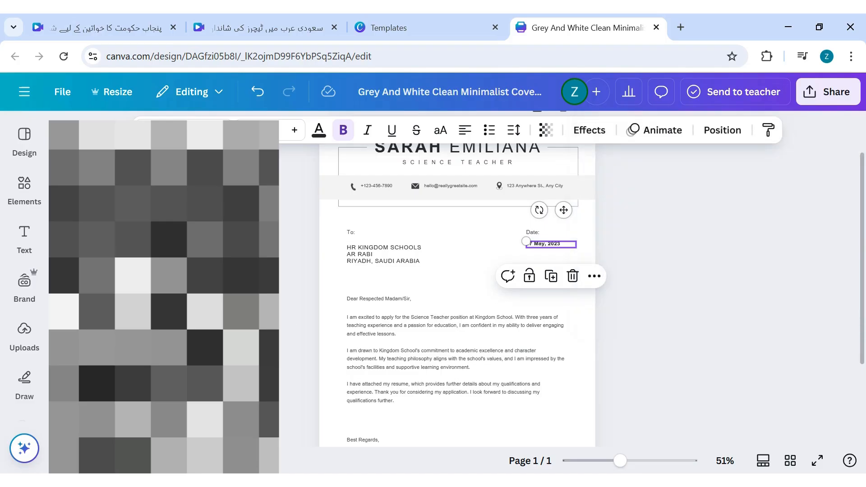